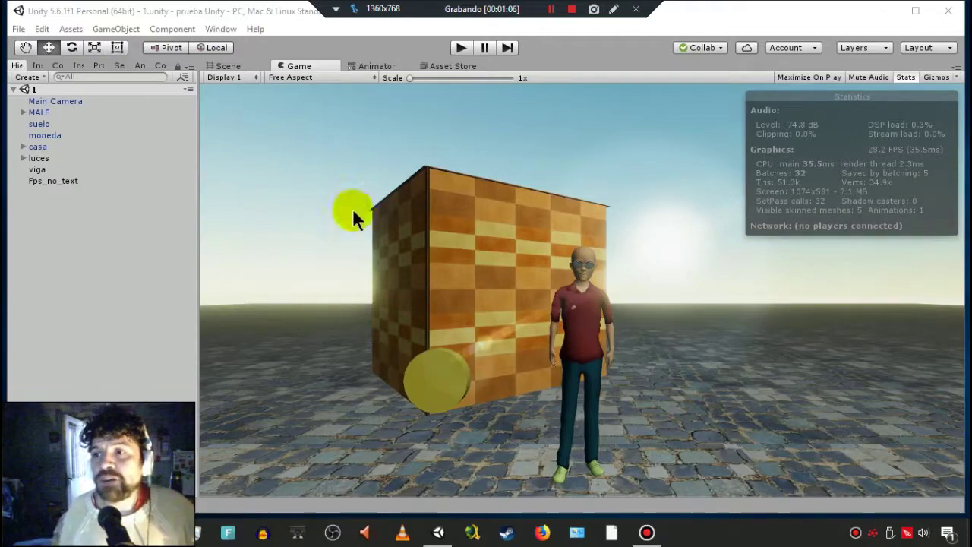
# Step: Run the scene in play mode and select Fps_no_text in the Hierarchy
pyautogui.click(461, 50)
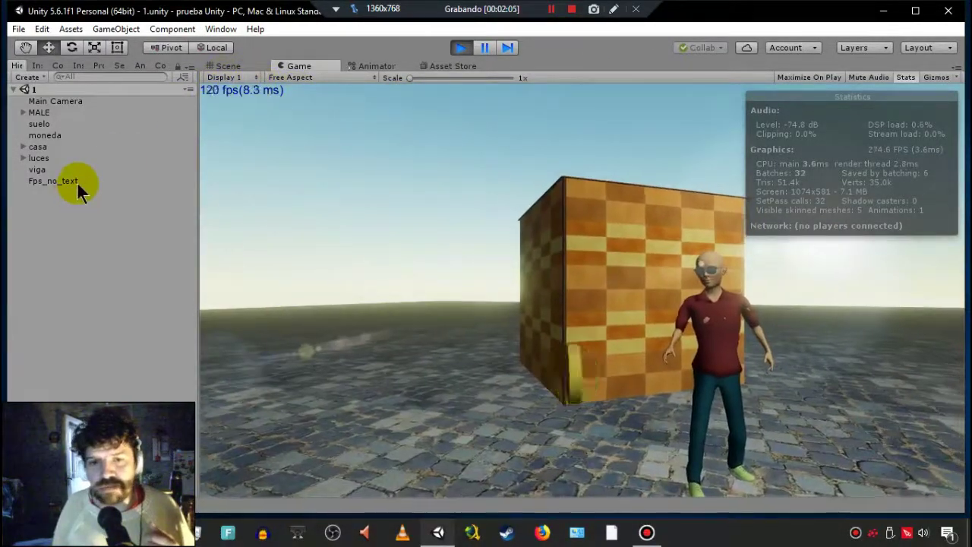
pyautogui.click(77, 181)
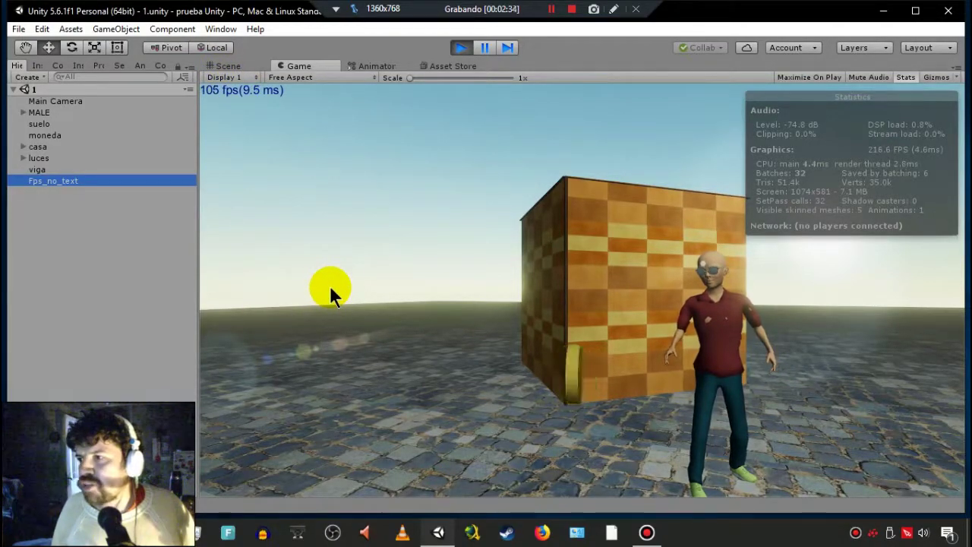
# Step: Open Project Settings > Quality, scroll to the Fantastic level's settings, and widen the Inspector
pyautogui.click(42, 29)
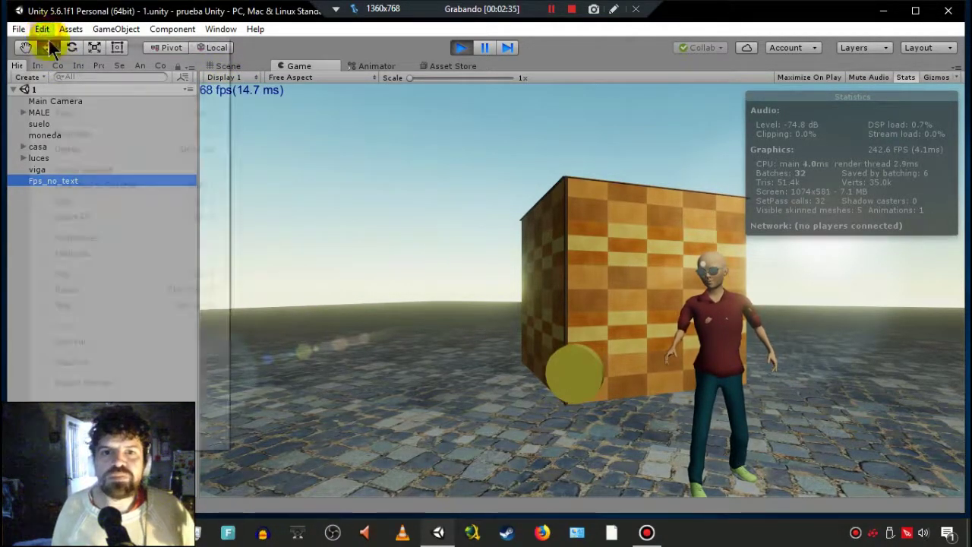
pyautogui.moveTo(110, 384)
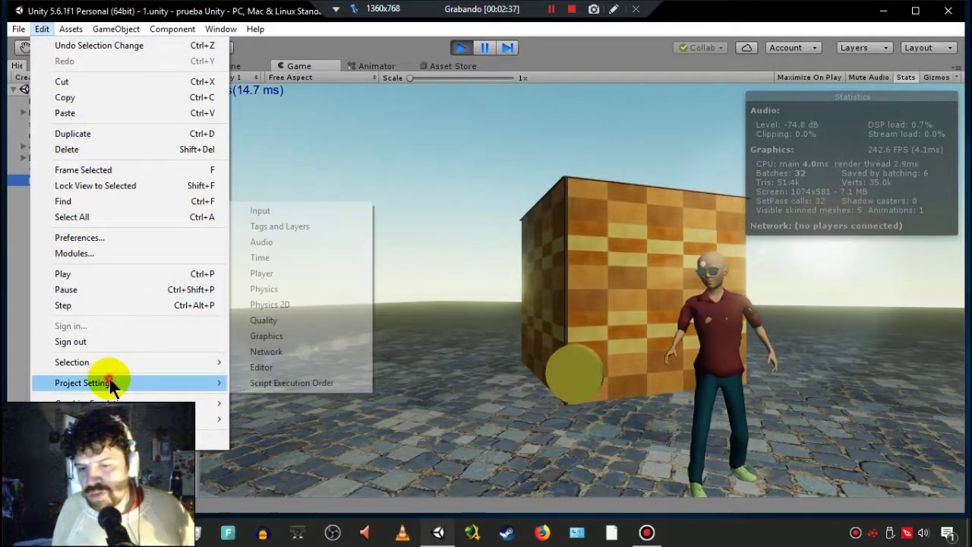
pyautogui.click(265, 321)
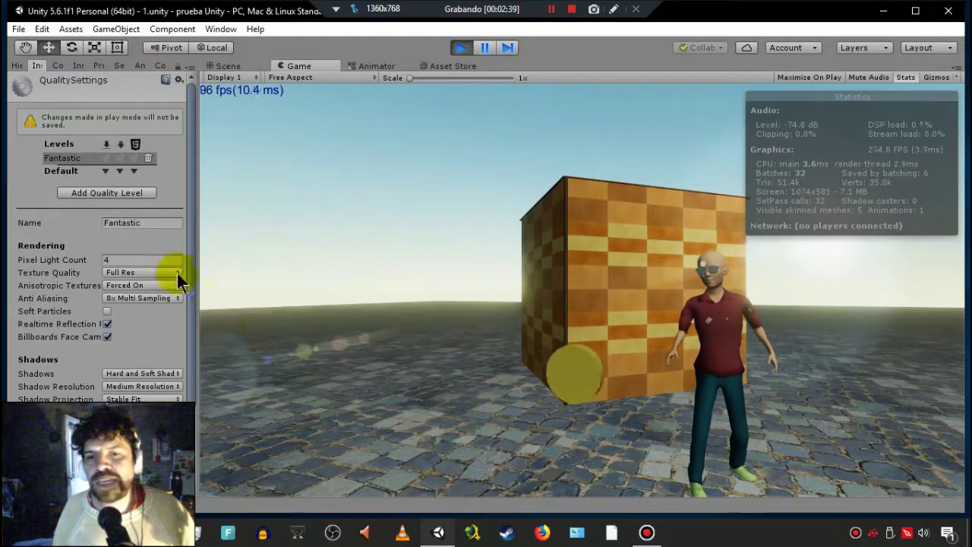
pyautogui.moveTo(192, 120); pyautogui.dragTo(195, 213)
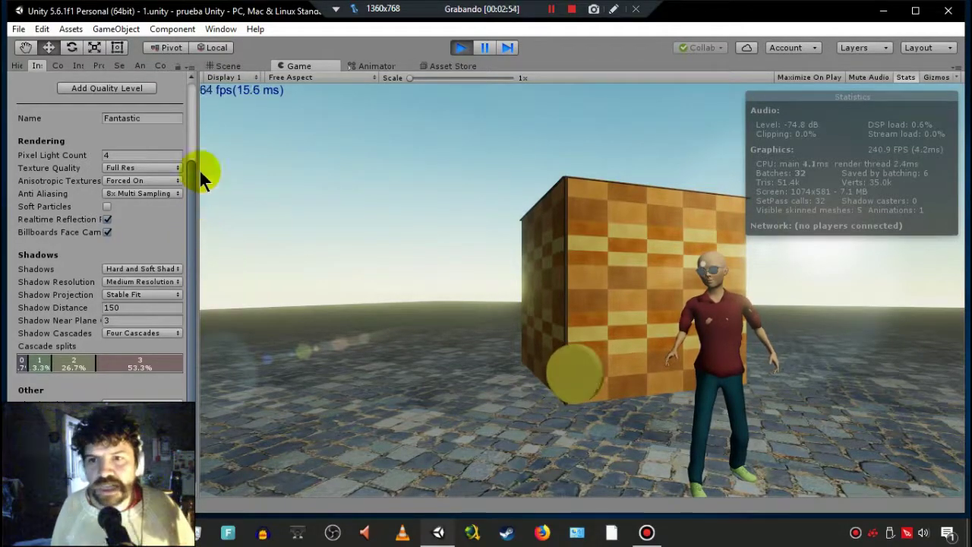
pyautogui.moveTo(199, 172)
pyautogui.mouseDown()
pyautogui.moveTo(198, 97)
pyautogui.moveTo(205, 225)
pyautogui.mouseUp()
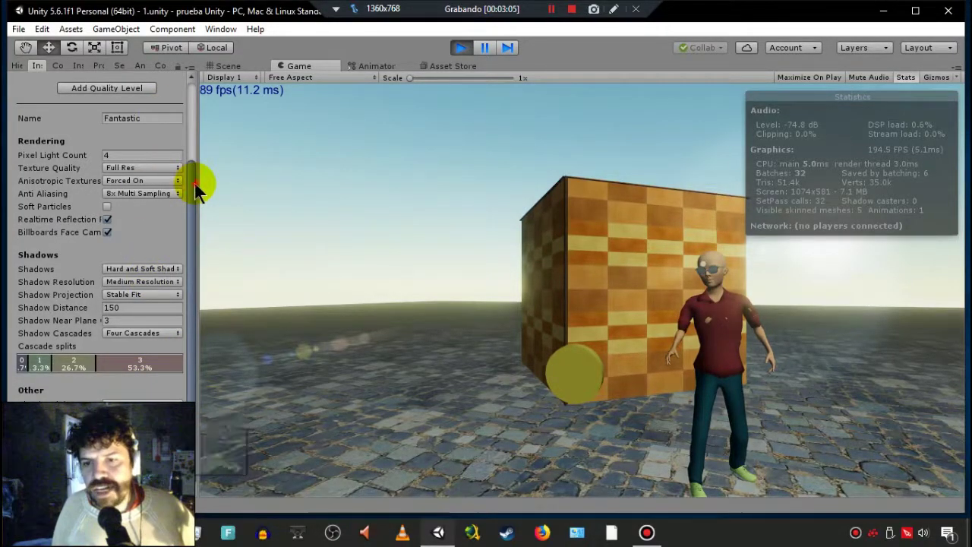
pyautogui.moveTo(194, 183); pyautogui.dragTo(196, 189)
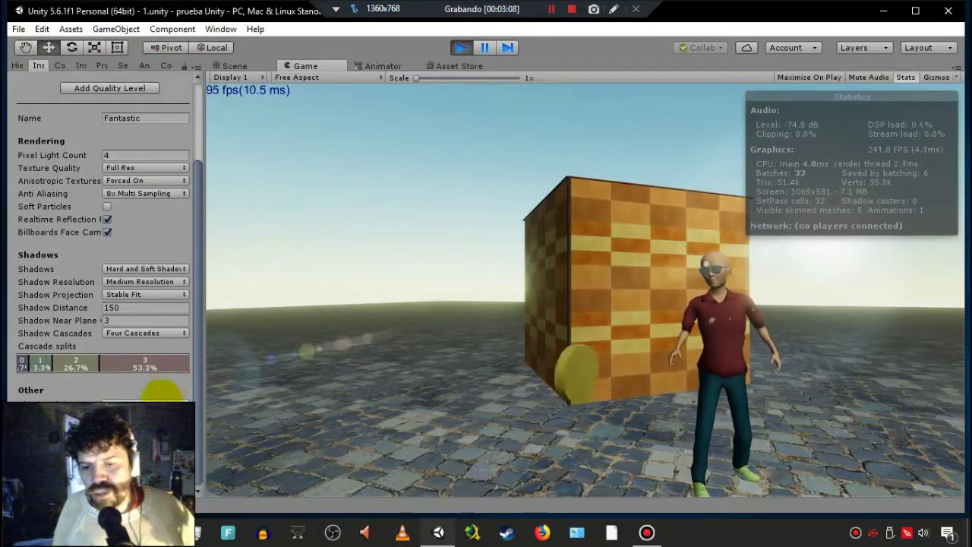
# Step: Open the V Sync Count dropdown under Other in the Quality settings
pyautogui.click(152, 383)
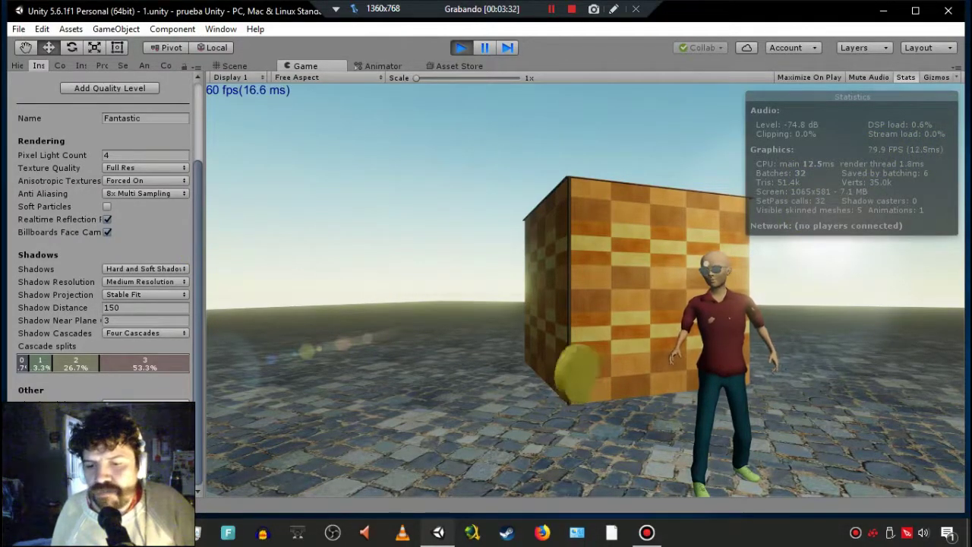
pyautogui.click(144, 402)
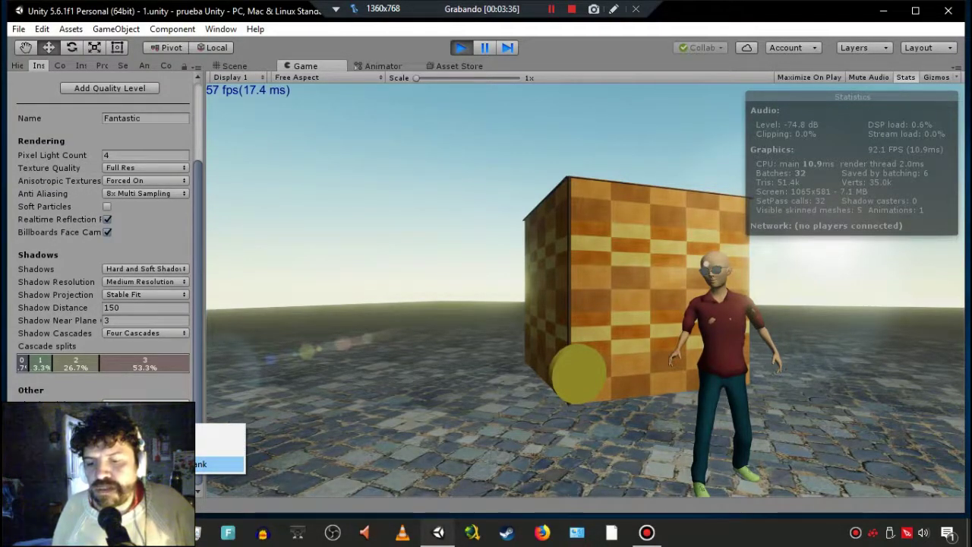
# Step: Set V Sync Count to V Blank and return to the Hierarchy
pyautogui.click(219, 463)
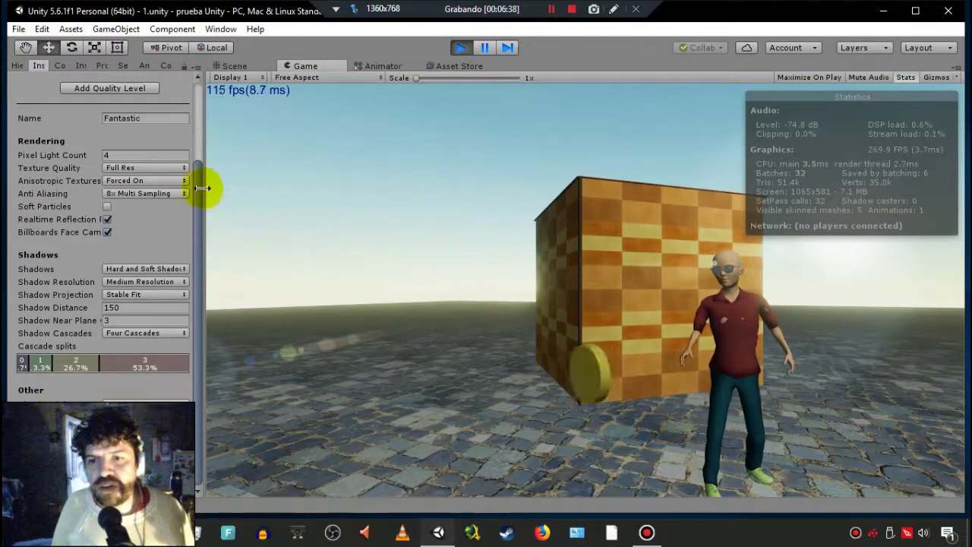
pyautogui.scroll(3, 195, 182)
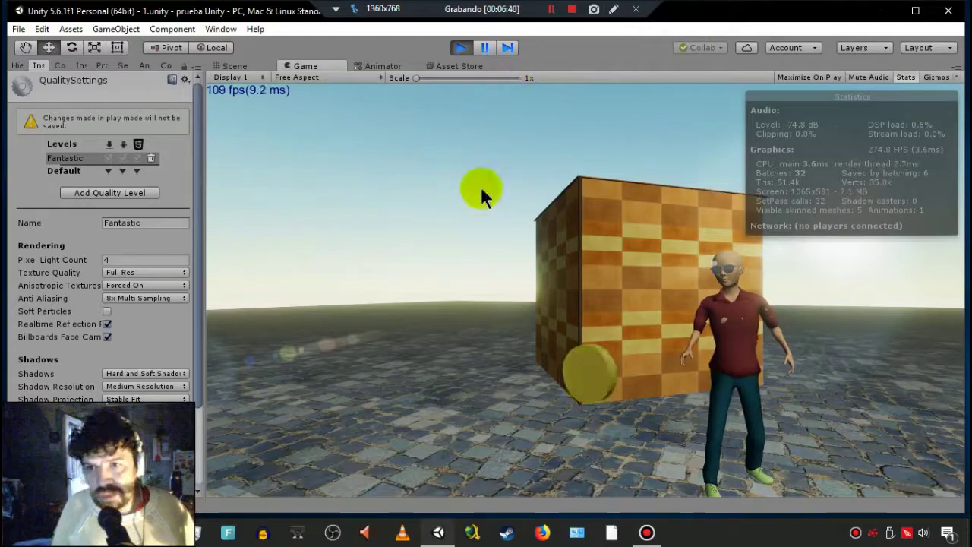
pyautogui.click(17, 65)
# Step: Exit the Unity editor and select the prueba game build on the desktop
pyautogui.click(19, 30)
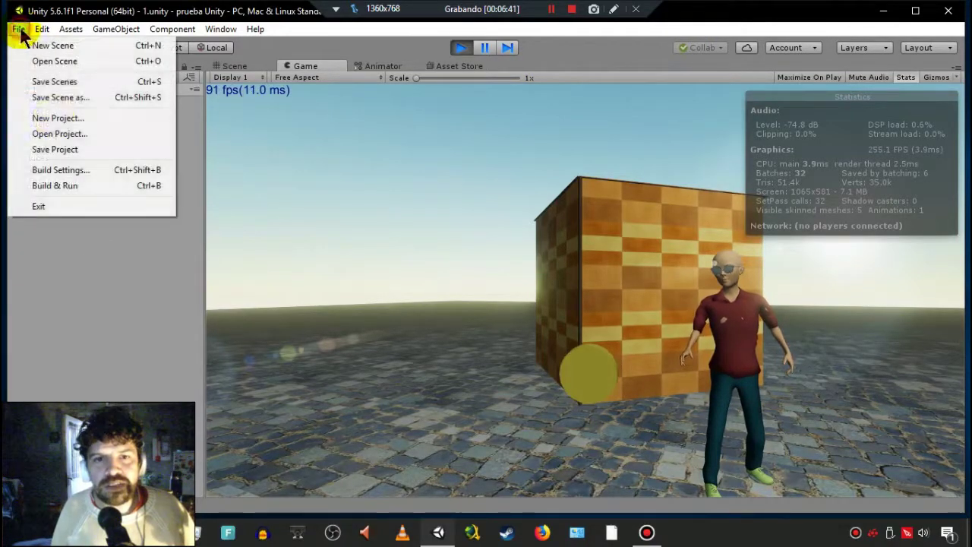
pyautogui.click(64, 203)
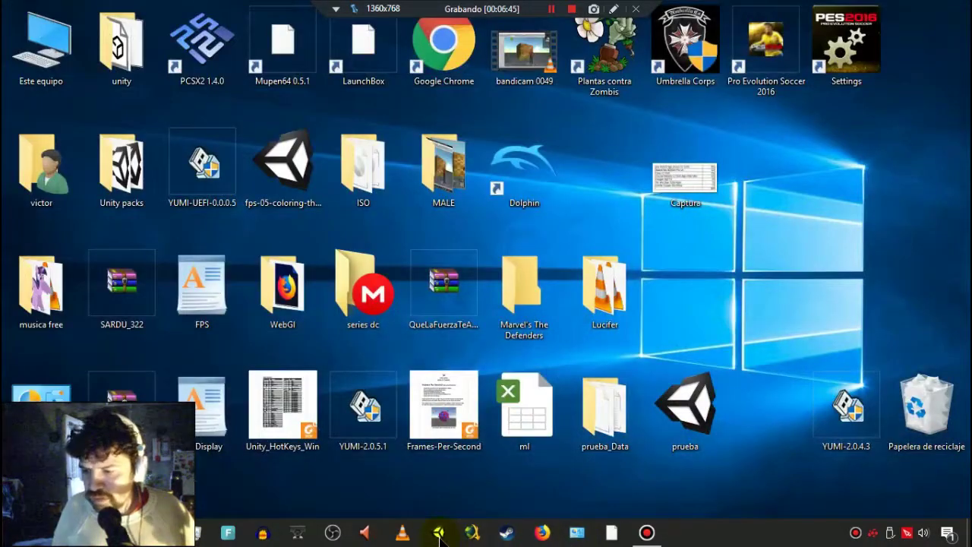
pyautogui.moveTo(673, 542)
pyautogui.click(646, 533)
pyautogui.click(647, 533)
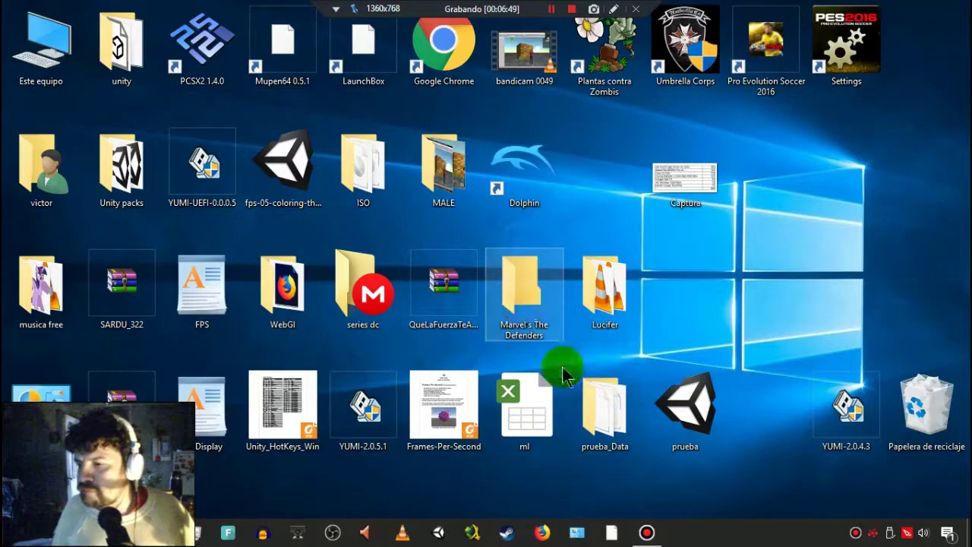
pyautogui.click(688, 406)
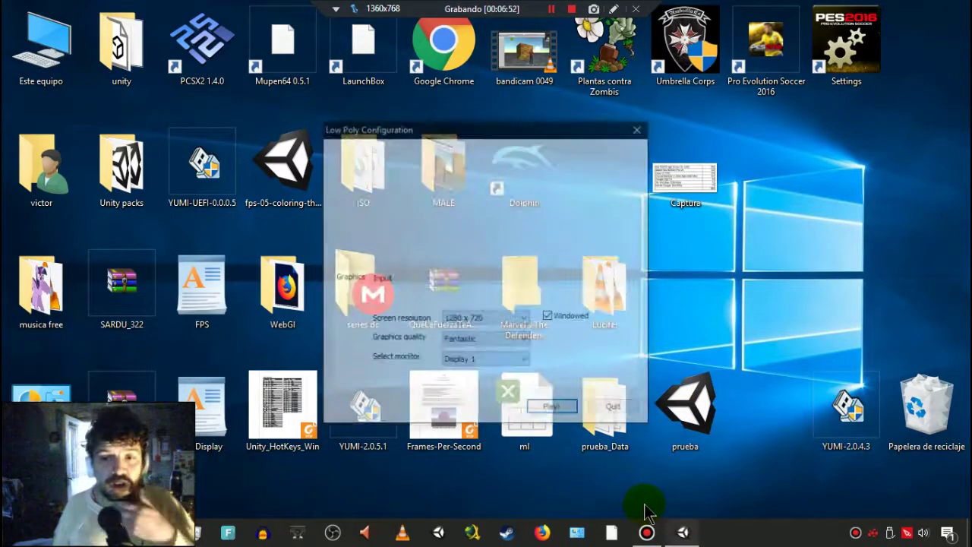
# Step: Start the game with Play! in the Low Poly Configuration dialog and bring up Bandicam
pyautogui.click(550, 404)
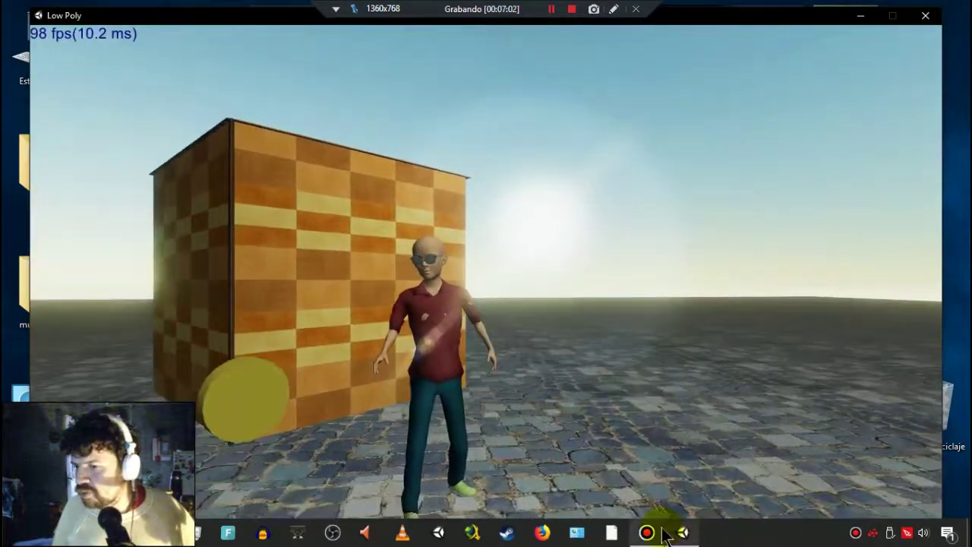
pyautogui.click(662, 531)
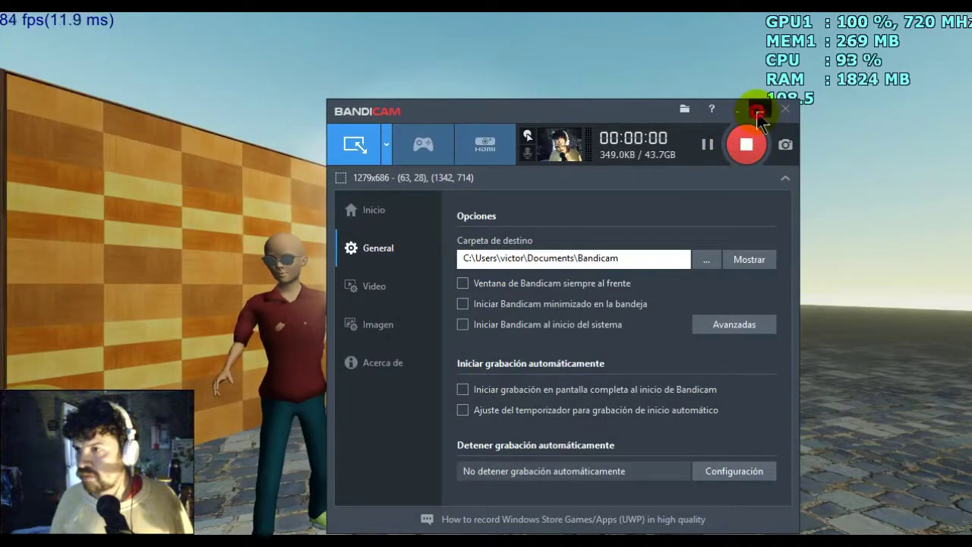
# Step: Minimize Bandicam to reveal the fullscreen game with its GPU, CPU and RAM overlay
pyautogui.click(758, 114)
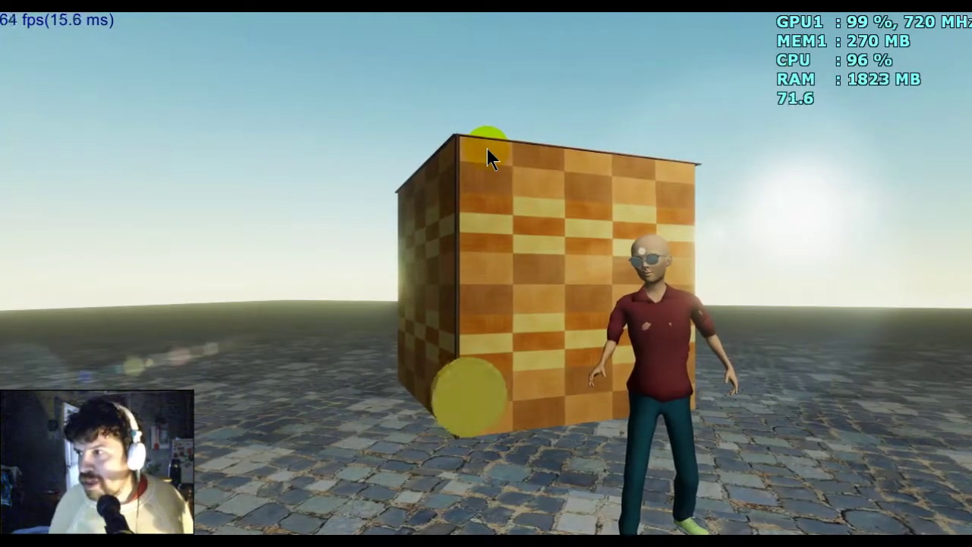
# Step: Rotate the game camera across the scene and further right around the cube and character
pyautogui.moveTo(488, 147)
pyautogui.mouseDown()
pyautogui.moveTo(522, 122)
pyautogui.moveTo(757, 97)
pyautogui.moveTo(939, 163)
pyautogui.moveTo(351, 65)
pyautogui.moveTo(308, 104)
pyautogui.mouseUp()
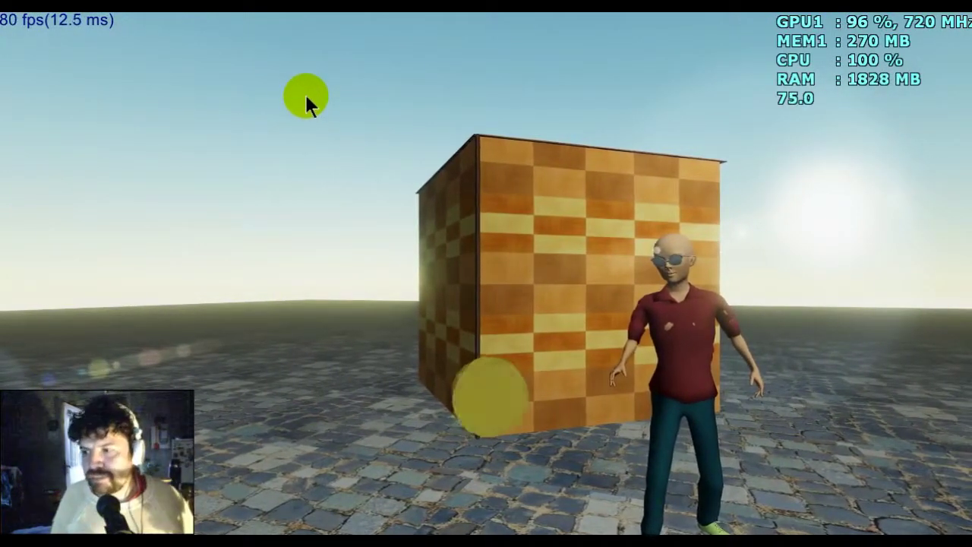
pyautogui.moveTo(306, 94)
pyautogui.mouseDown()
pyautogui.moveTo(331, 72)
pyautogui.moveTo(322, 86)
pyautogui.moveTo(98, 32)
pyautogui.moveTo(715, 220)
pyautogui.moveTo(762, 105)
pyautogui.moveTo(787, 100)
pyautogui.moveTo(759, 155)
pyautogui.moveTo(727, 137)
pyautogui.moveTo(783, 99)
pyautogui.moveTo(819, 99)
pyautogui.moveTo(704, 105)
pyautogui.moveTo(790, 120)
pyautogui.moveTo(782, 112)
pyautogui.moveTo(794, 101)
pyautogui.moveTo(685, 299)
pyautogui.moveTo(652, 313)
pyautogui.moveTo(668, 309)
pyautogui.mouseUp()
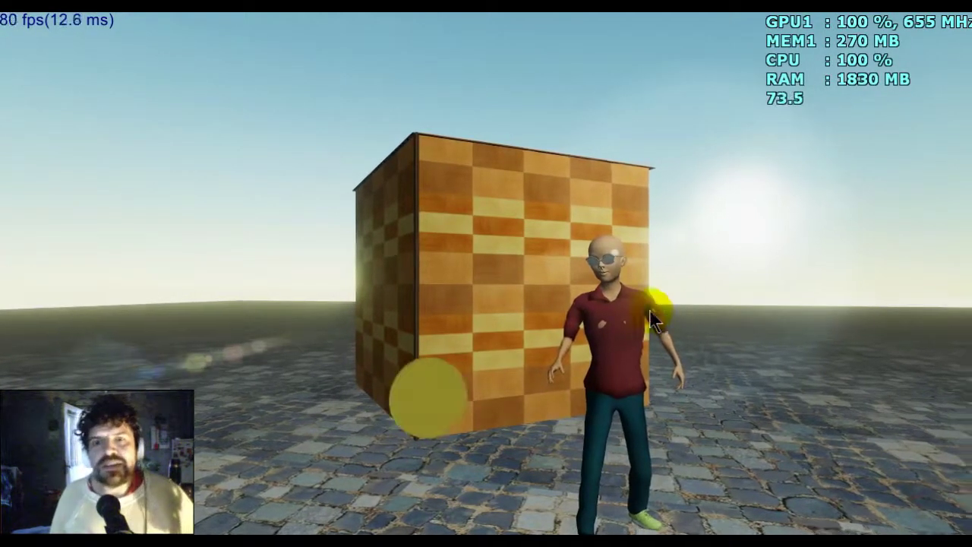
# Step: Drag left to swing the camera so the cube and character shift right
pyautogui.moveTo(667, 310); pyautogui.dragTo(467, 249)
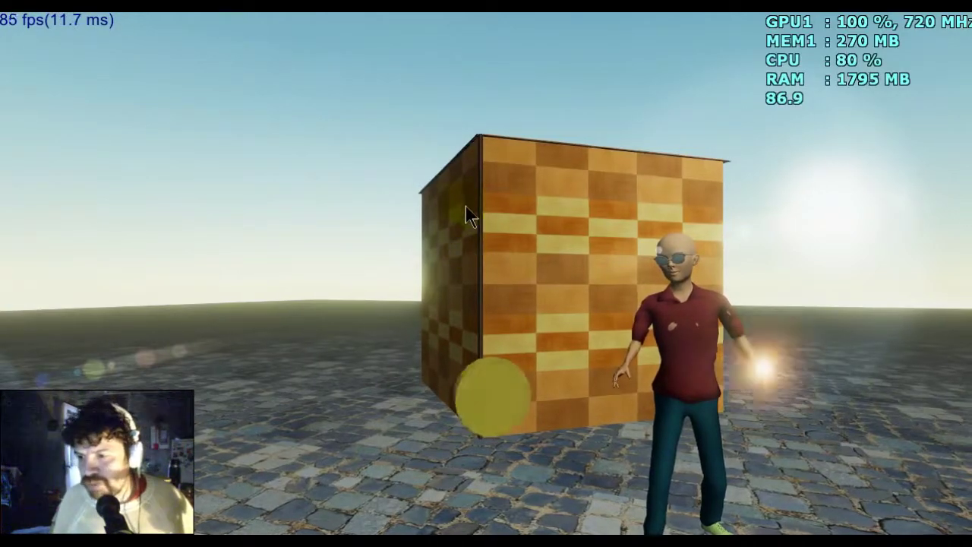
# Step: Yaw the camera right with the Right arrow key
pyautogui.press('Right')
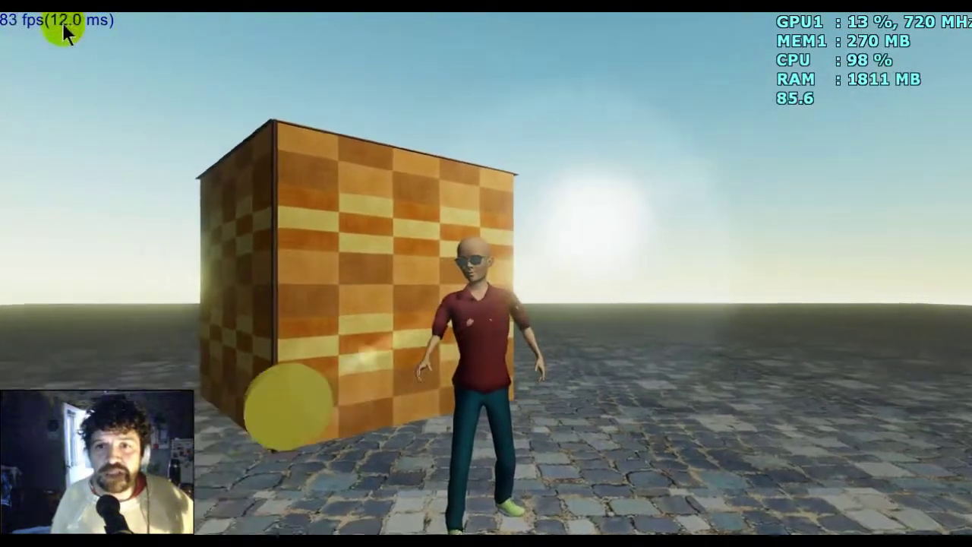
# Step: Rotate the camera around the cube and character, ending with the cube left and character centred
pyautogui.moveTo(62, 24); pyautogui.dragTo(23, 27)
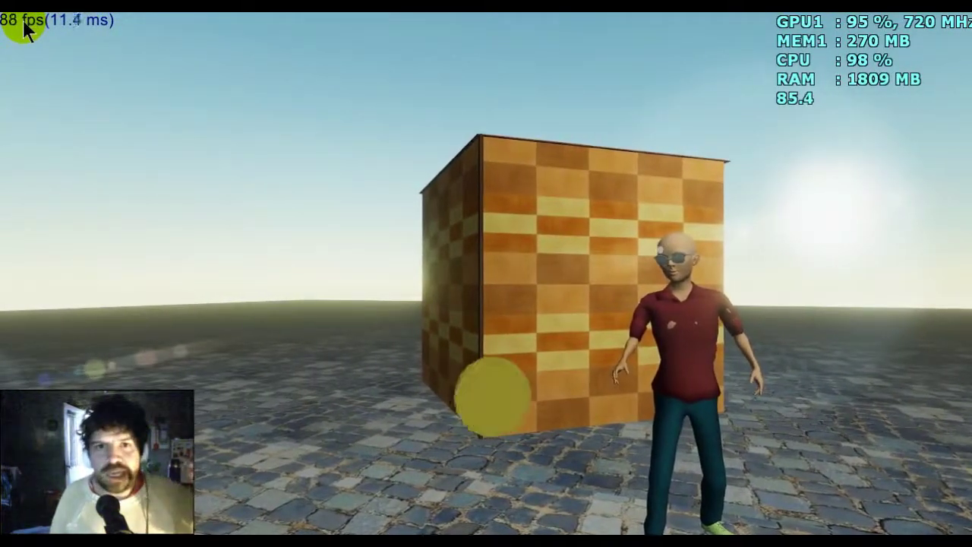
pyautogui.moveTo(25, 23)
pyautogui.mouseDown()
pyautogui.moveTo(51, 26)
pyautogui.moveTo(95, 68)
pyautogui.mouseUp()
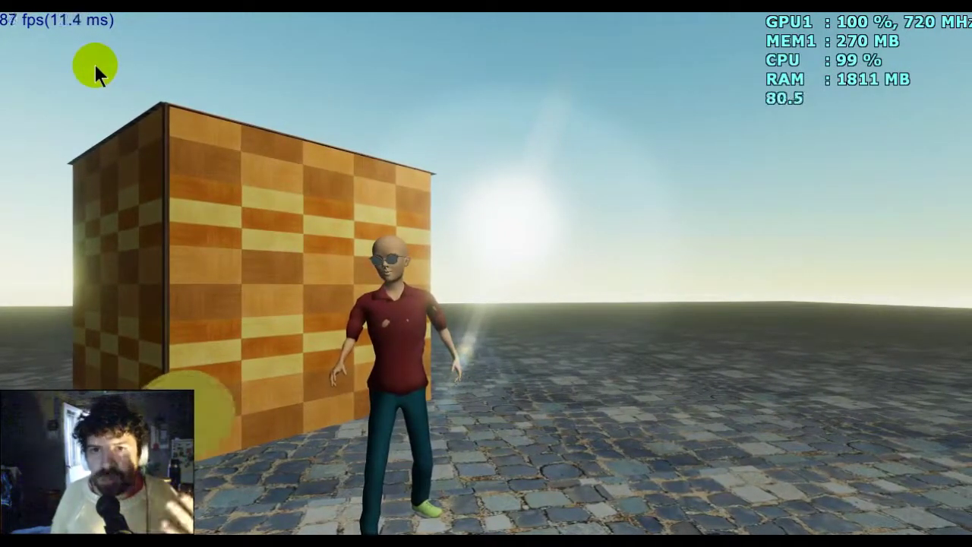
pyautogui.moveTo(94, 64); pyautogui.dragTo(168, 116)
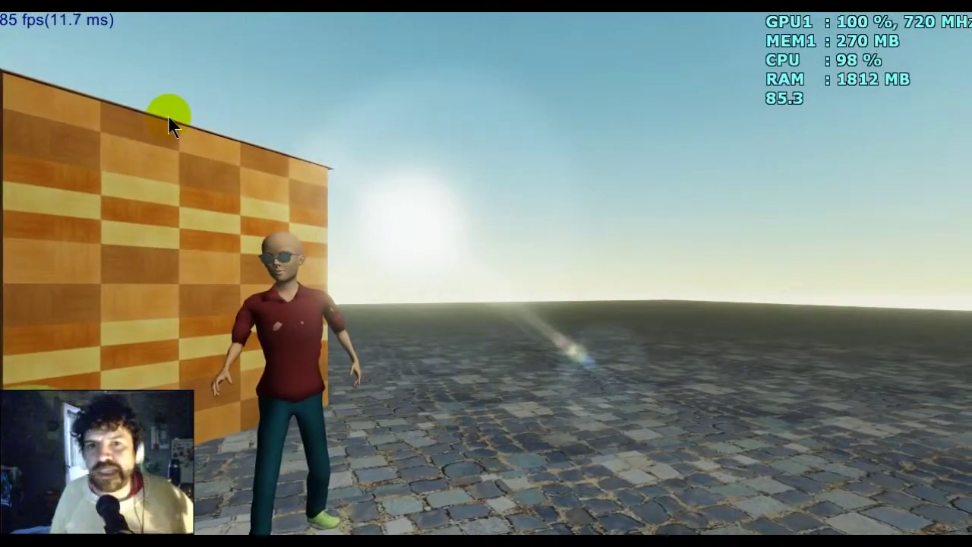
pyautogui.moveTo(168, 115)
pyautogui.mouseDown()
pyautogui.moveTo(116, 38)
pyautogui.moveTo(58, 35)
pyautogui.moveTo(73, 44)
pyautogui.mouseUp()
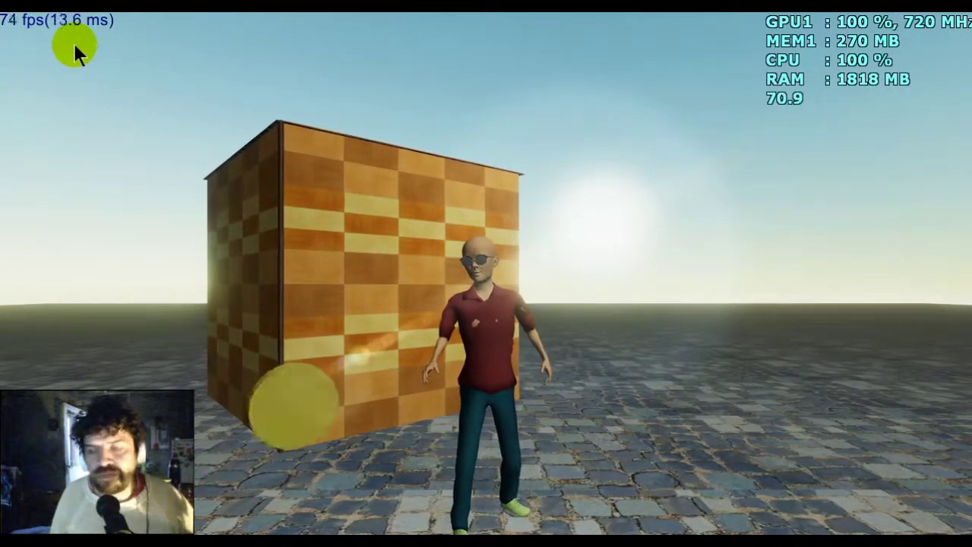
pyautogui.moveTo(73, 44); pyautogui.dragTo(90, 38)
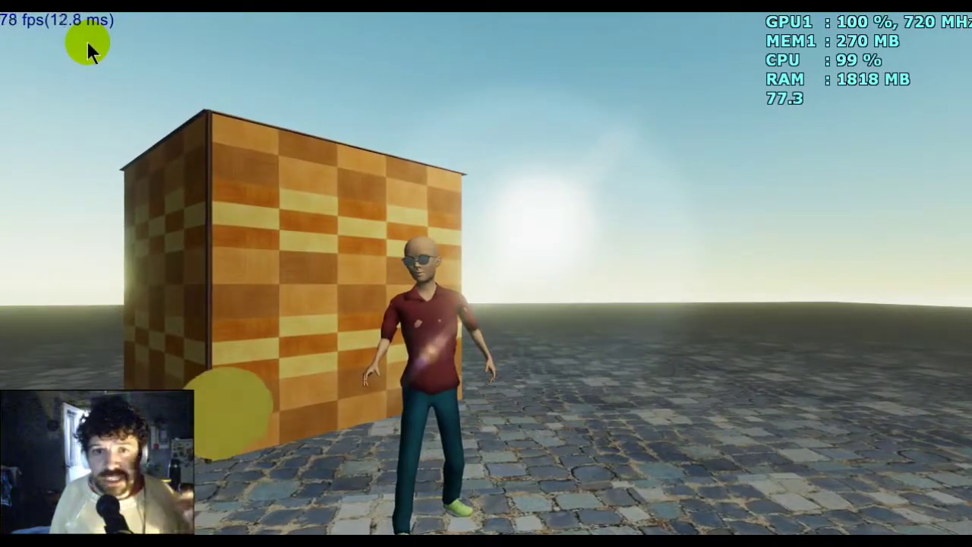
pyautogui.moveTo(87, 41)
pyautogui.mouseDown()
pyautogui.moveTo(264, 317)
pyautogui.moveTo(228, 279)
pyautogui.mouseUp()
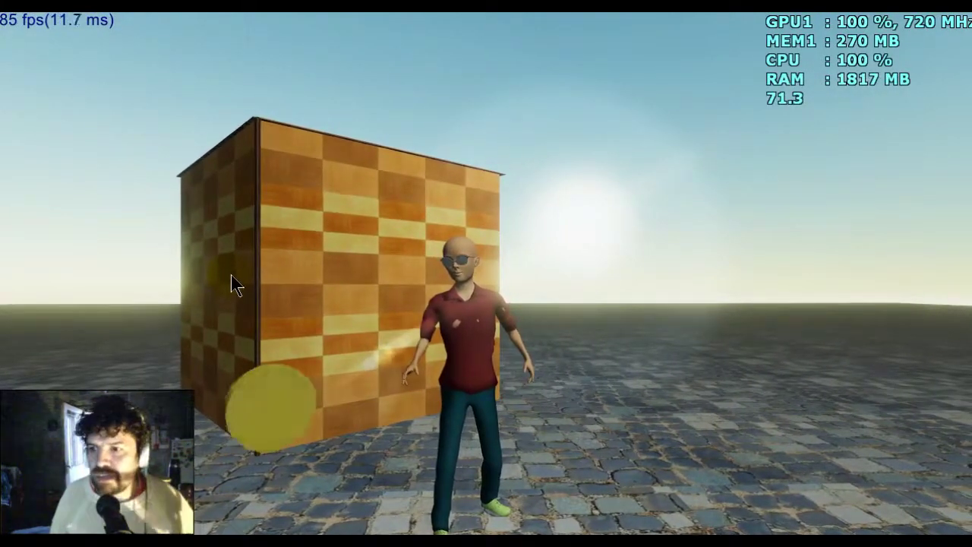
pyautogui.moveTo(230, 275); pyautogui.dragTo(242, 271)
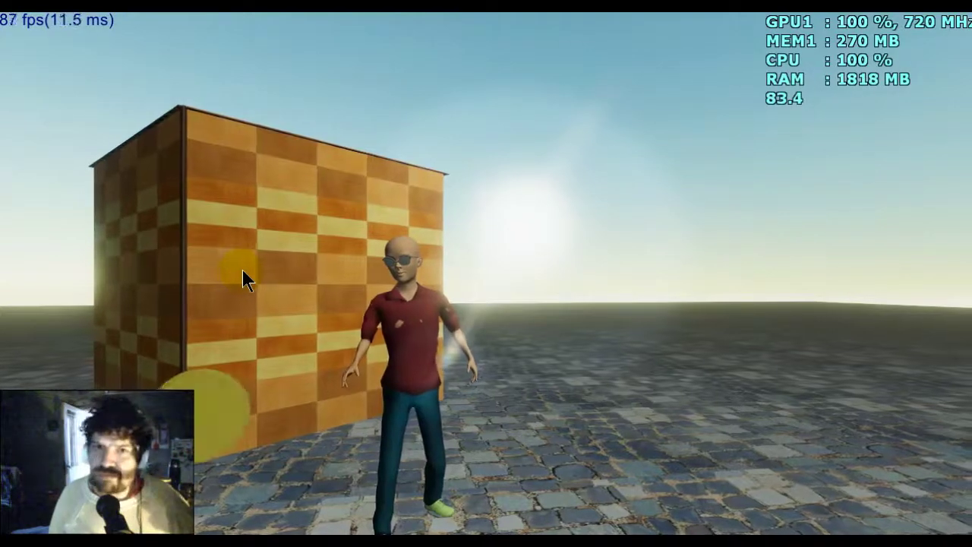
pyautogui.moveTo(242, 269); pyautogui.dragTo(247, 265)
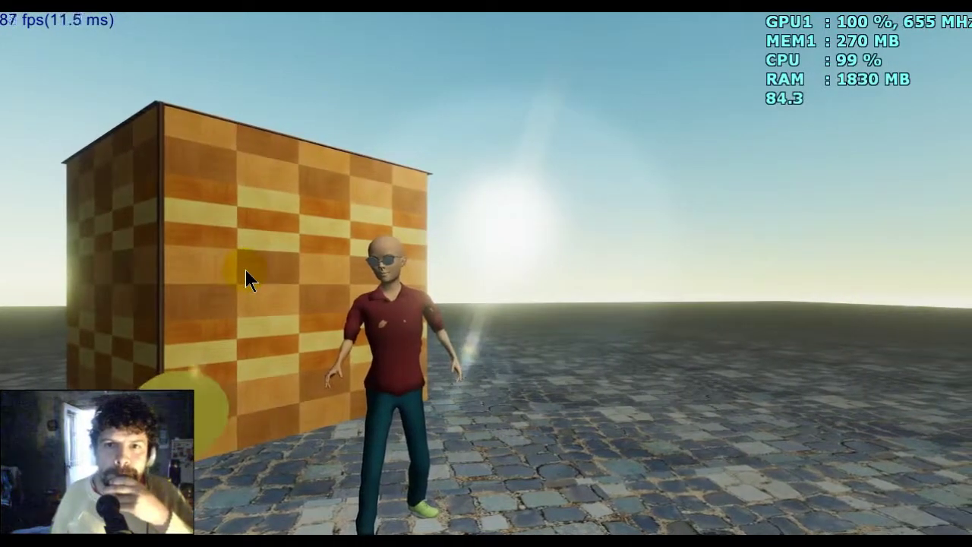